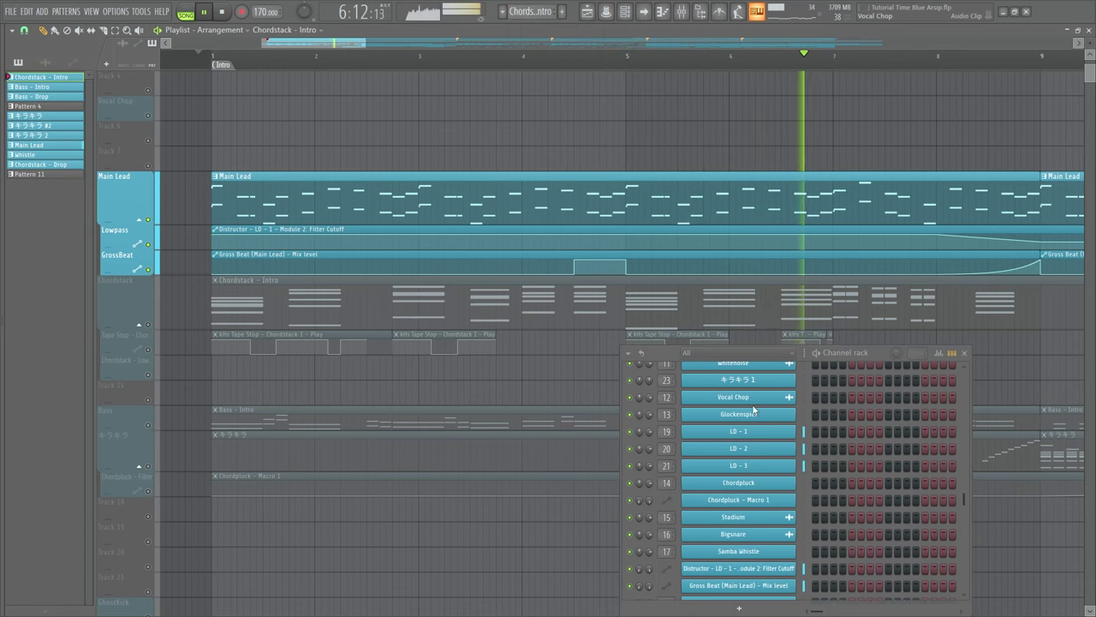
Examine the channels used by the Main Lead and Chordstack - Intro patterns in the channel rack
click(632, 208)
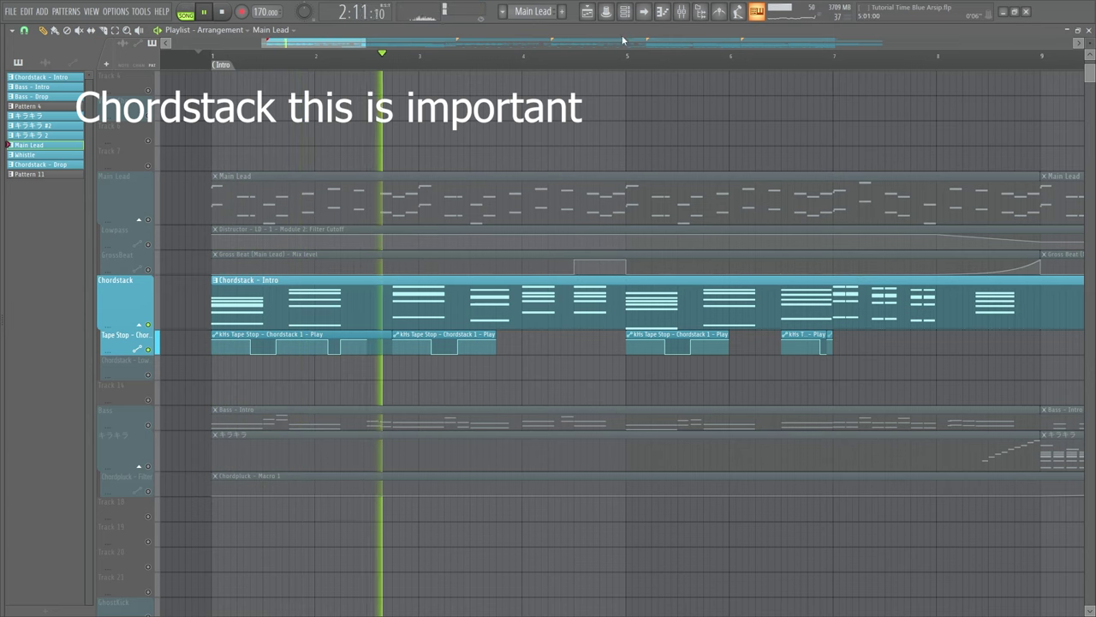
click(625, 11)
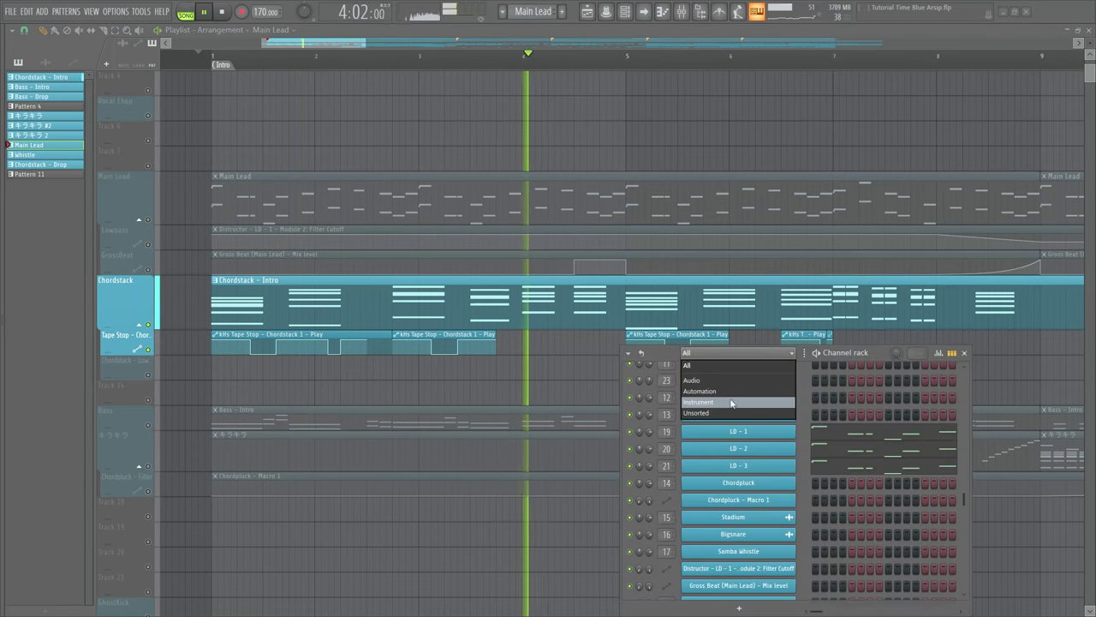
click(539, 299)
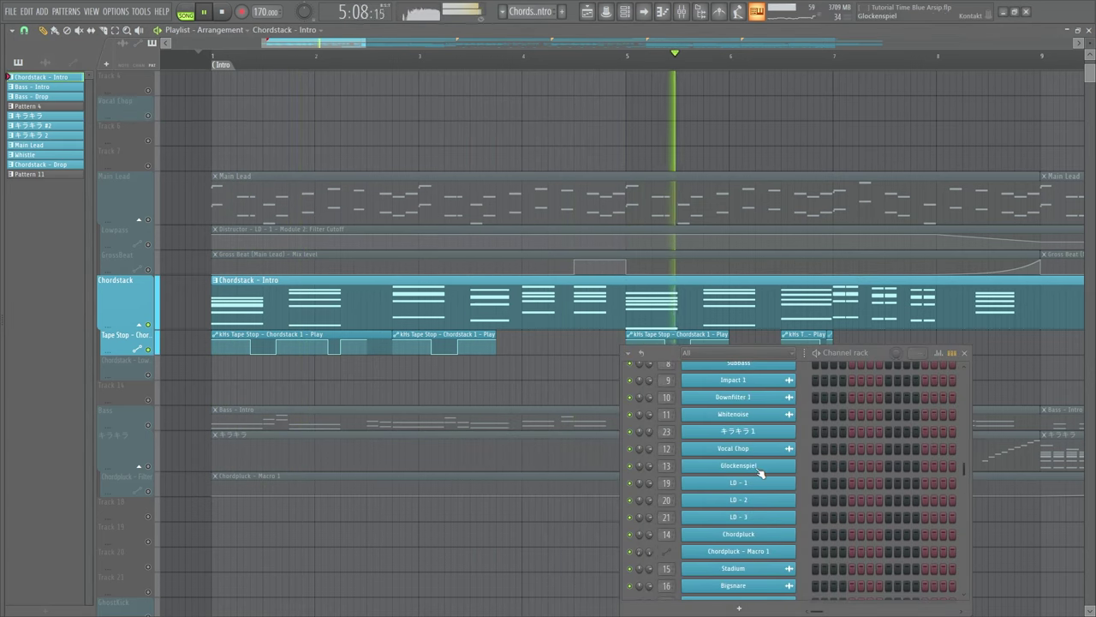
scroll(758, 483, up, 5)
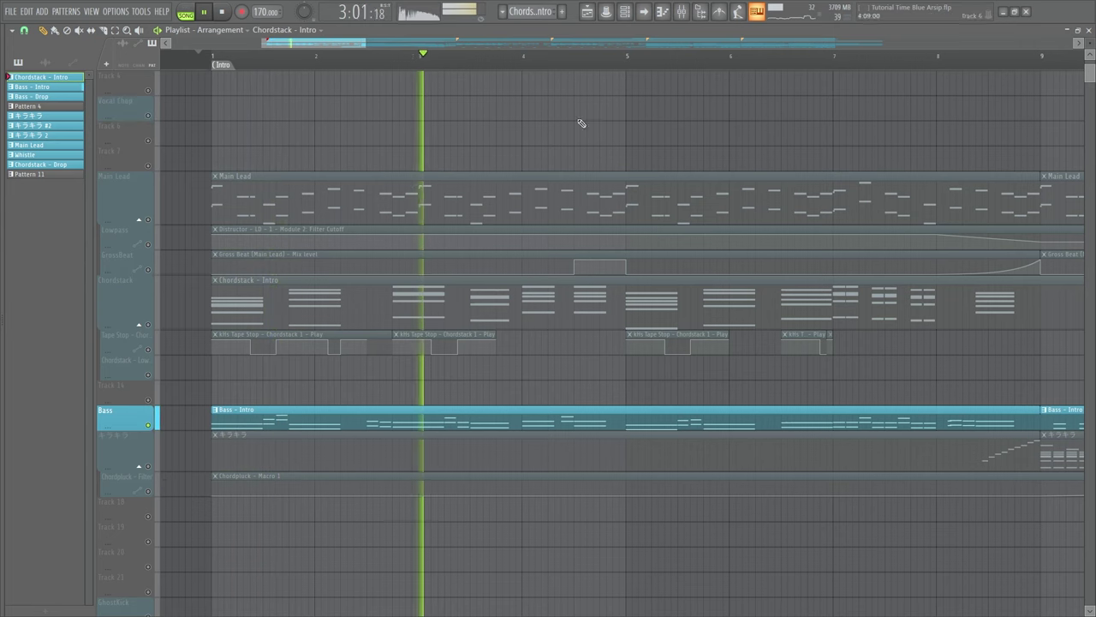
Look up the channels of the Bass - Intro pattern in the channel rack and close the rack
key(F6)
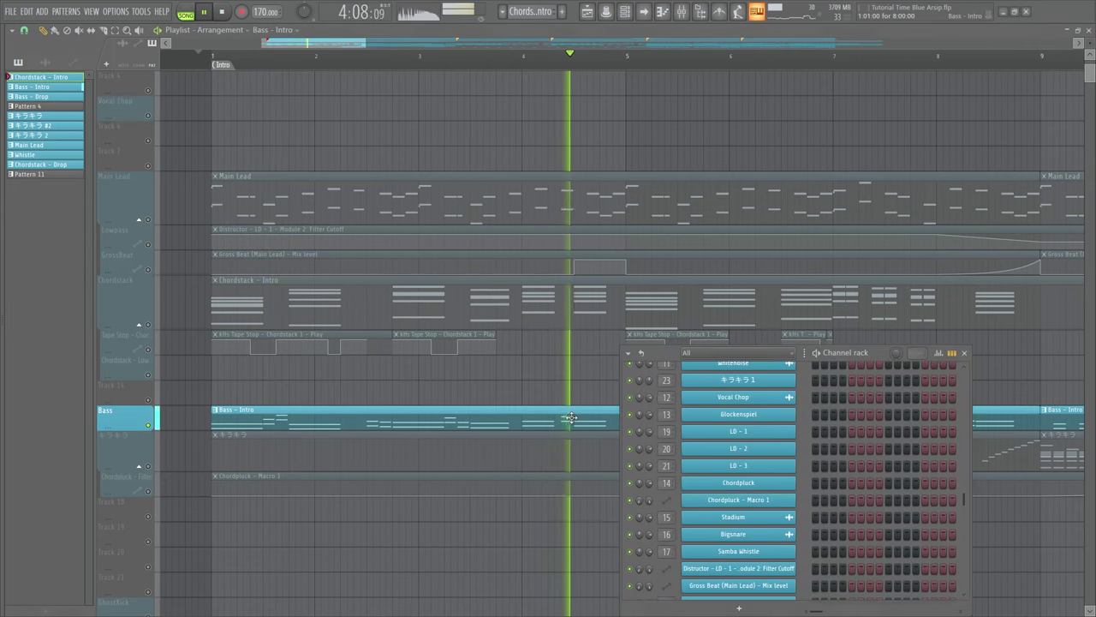
click(571, 417)
scroll(730, 448, up, 5)
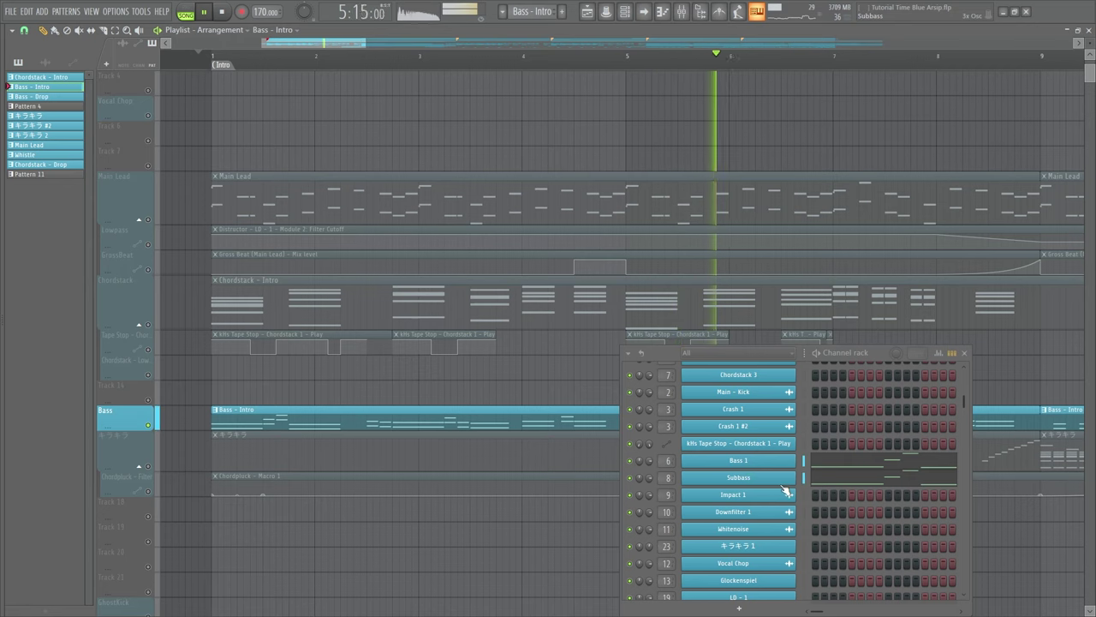
click(965, 353)
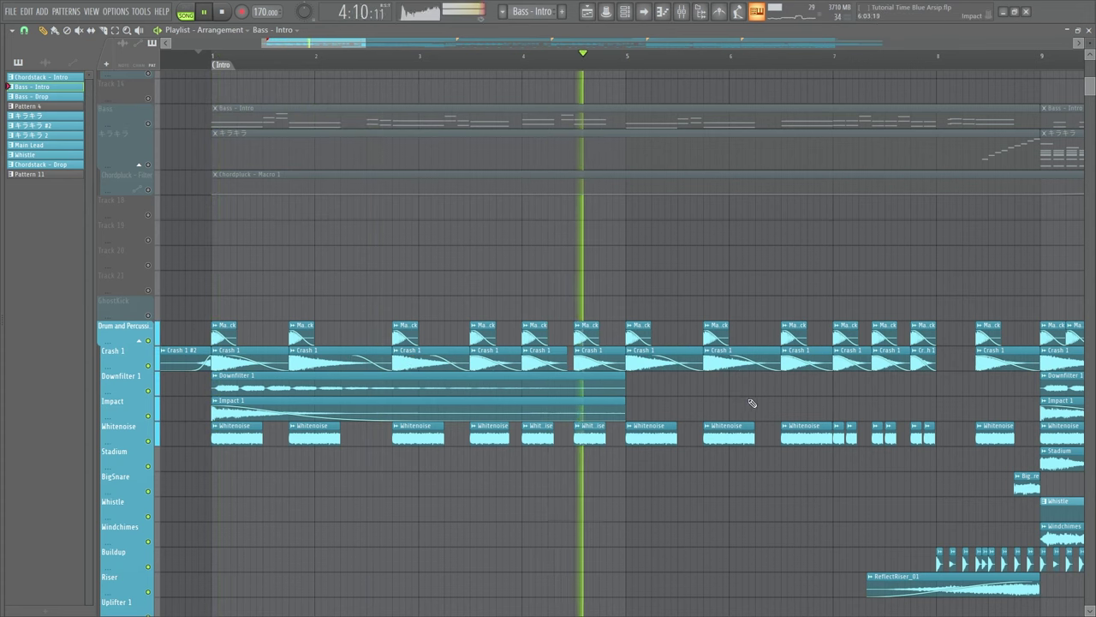
Solo the Bass track for the section from bar 9, start playback, and unmute the Chordpluck filter automation track
scroll(762, 405, down, 1)
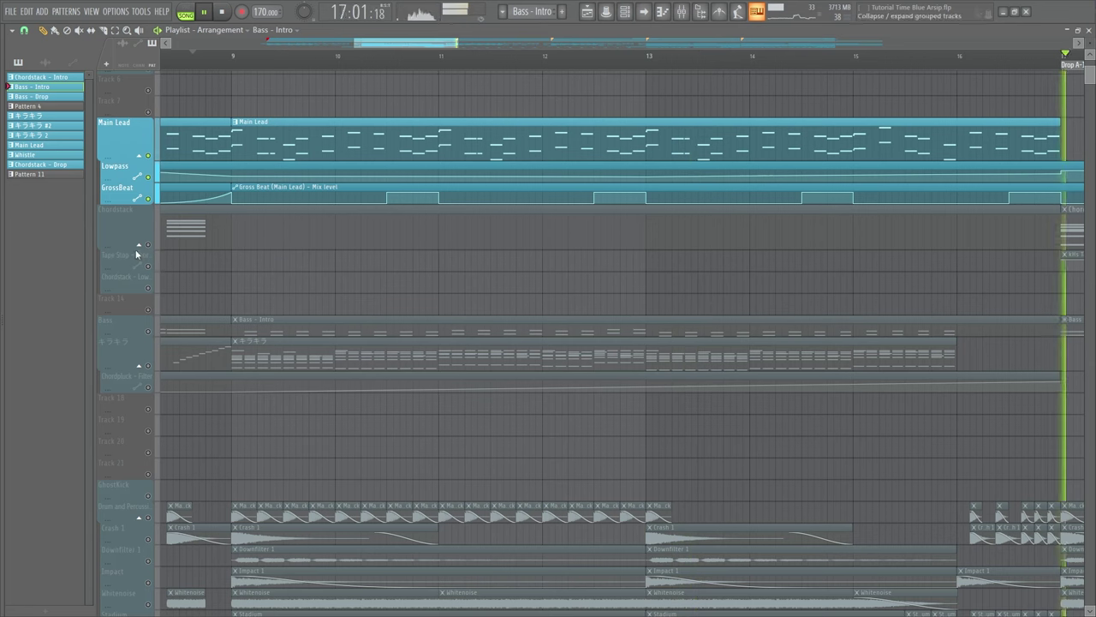
ctrl+click(147, 332)
key(space)
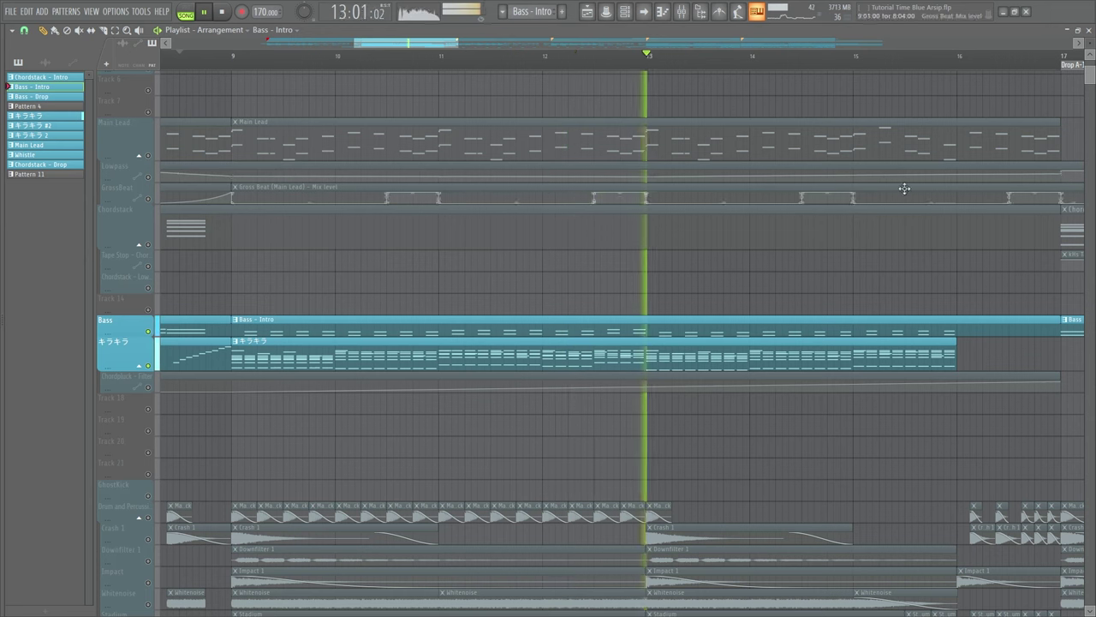
click(150, 387)
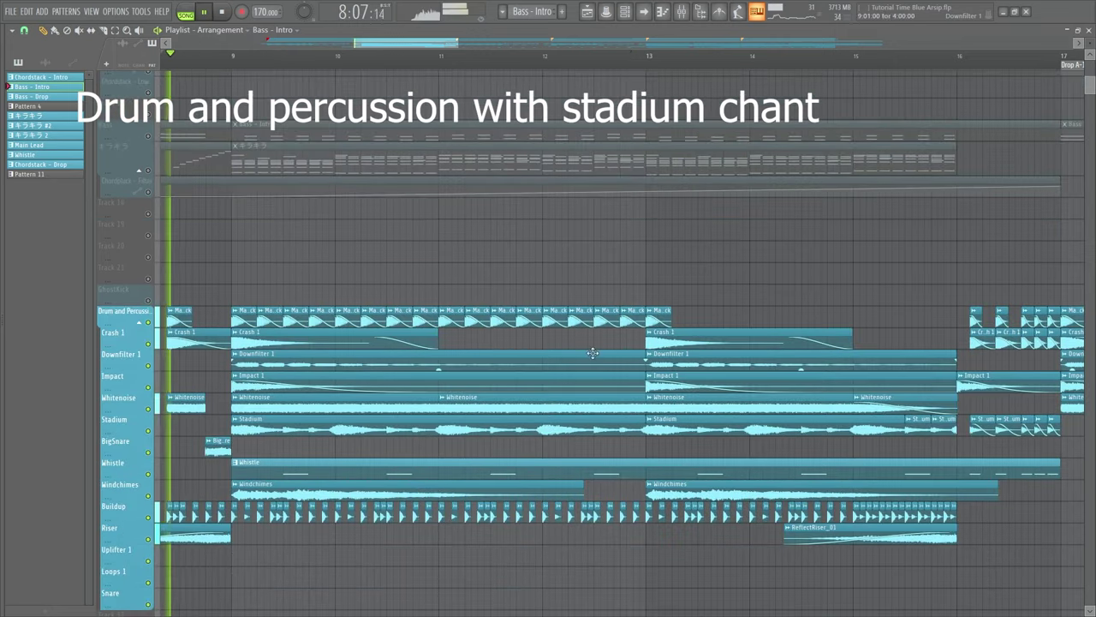
Inspect the sample settings of the Stadium audio clip and close its window
scroll(651, 428, down, 2)
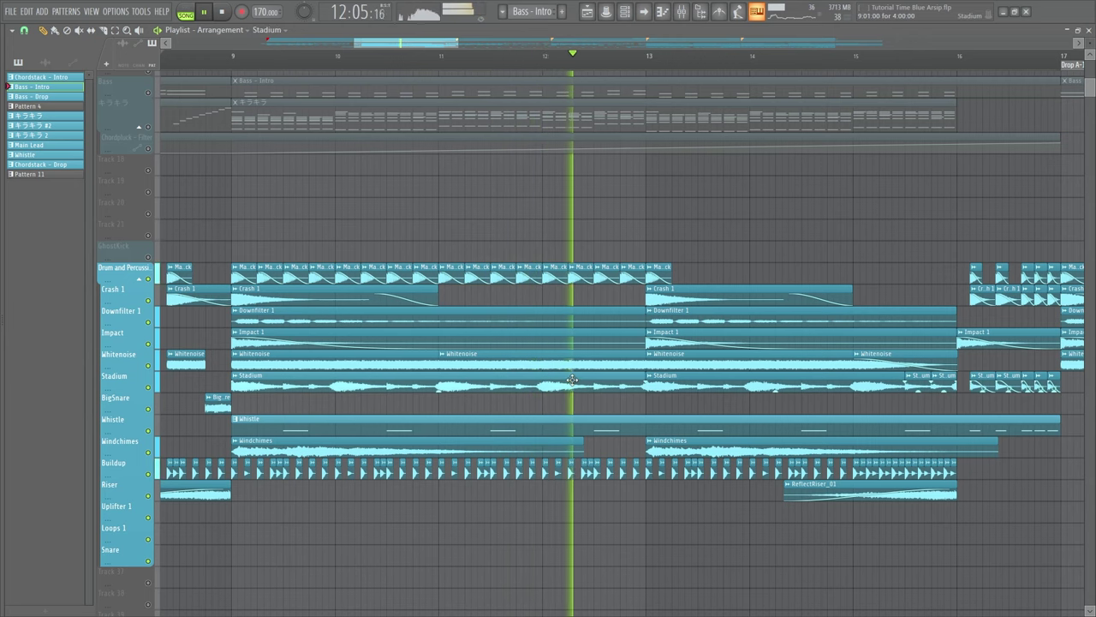
double_click(411, 382)
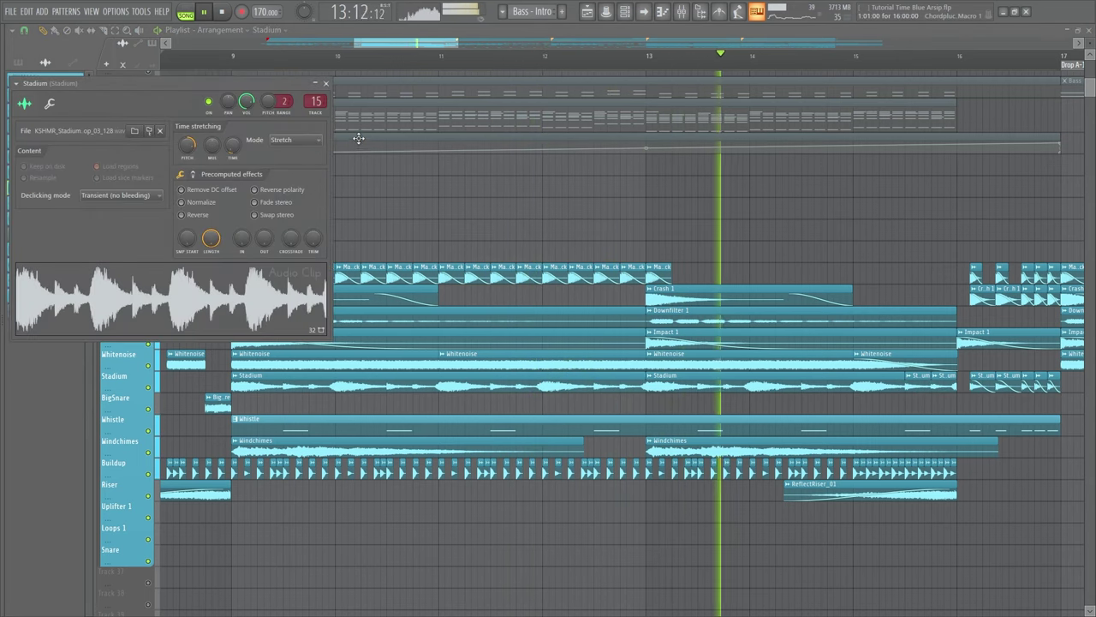
click(326, 84)
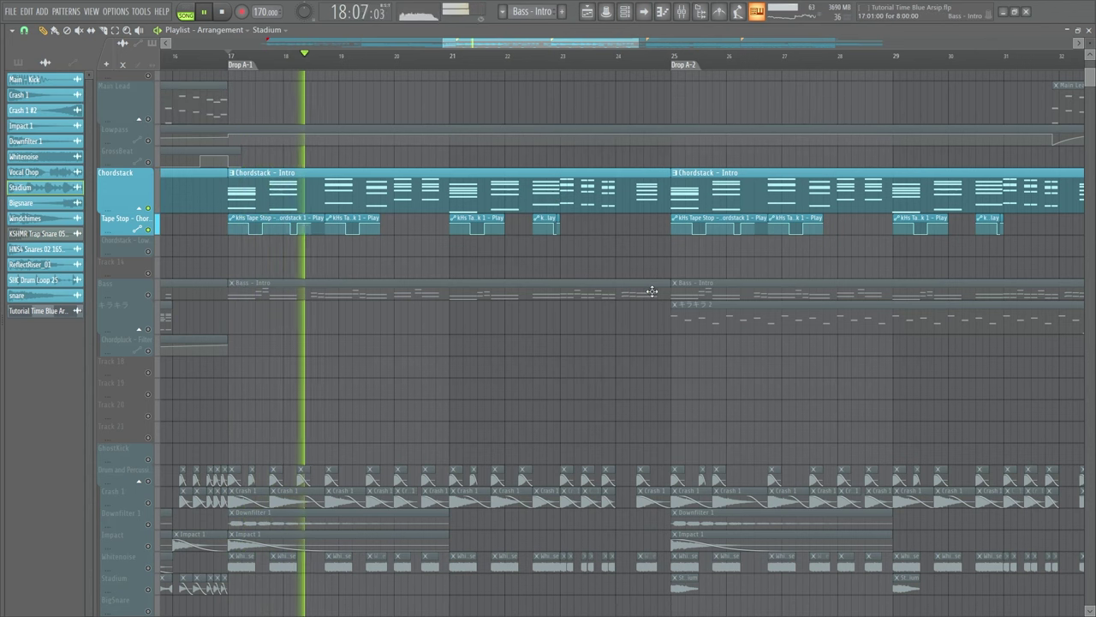
Add the Bass, Drum and Percussion, Crash 1, Downfilter 1, Impact and Whitenoise tracks to the Drop A-1 playback by unmuting them
click(154, 297)
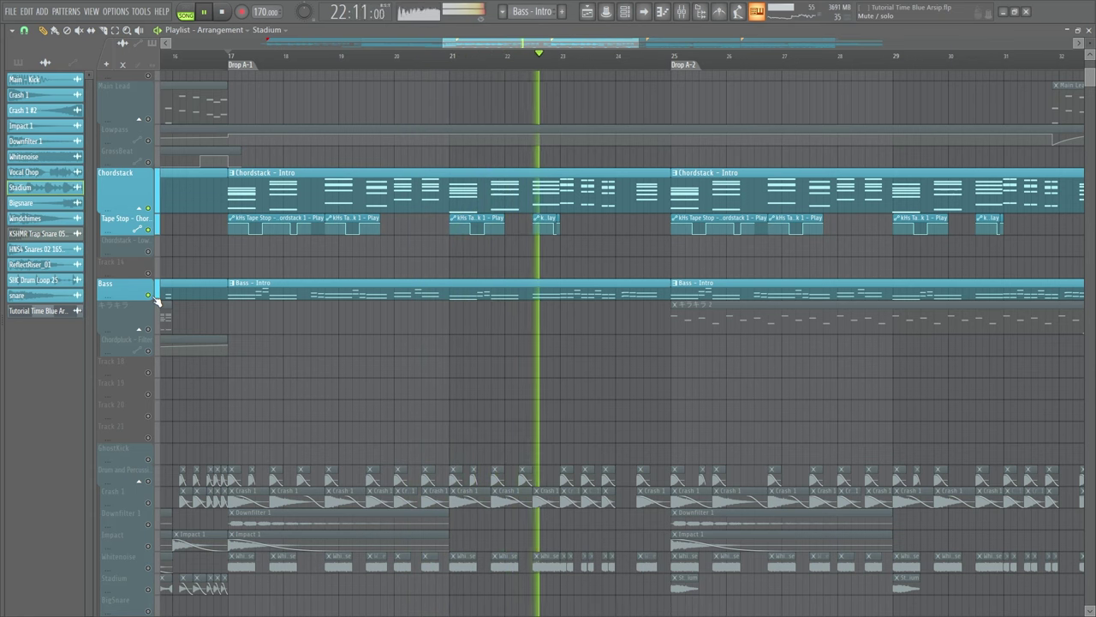
scroll(171, 377, down, 3)
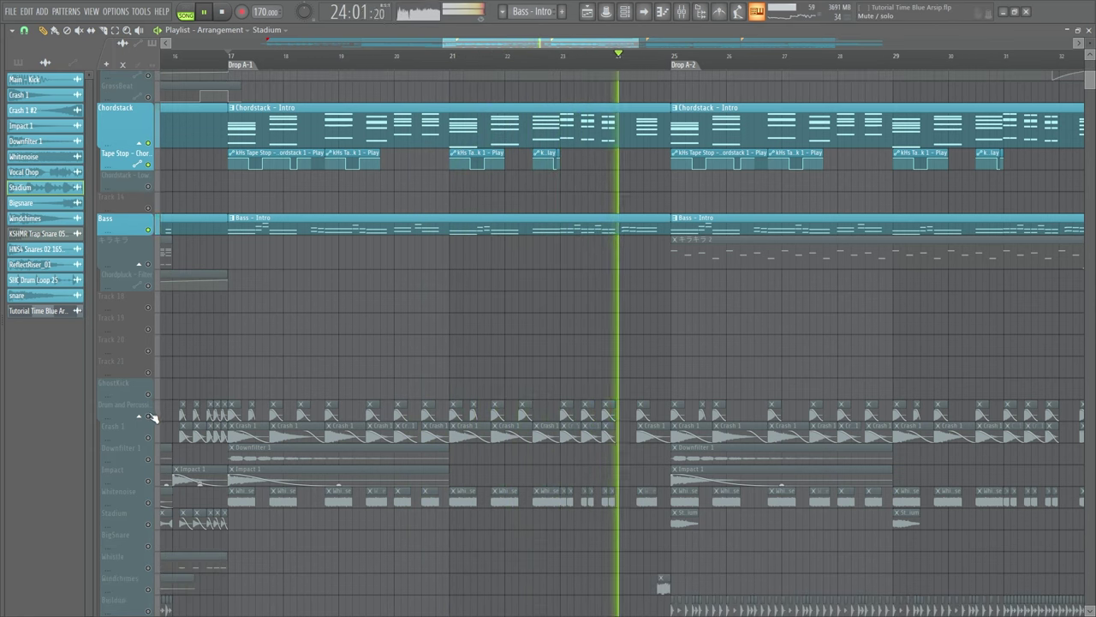
click(147, 415)
click(147, 437)
click(147, 458)
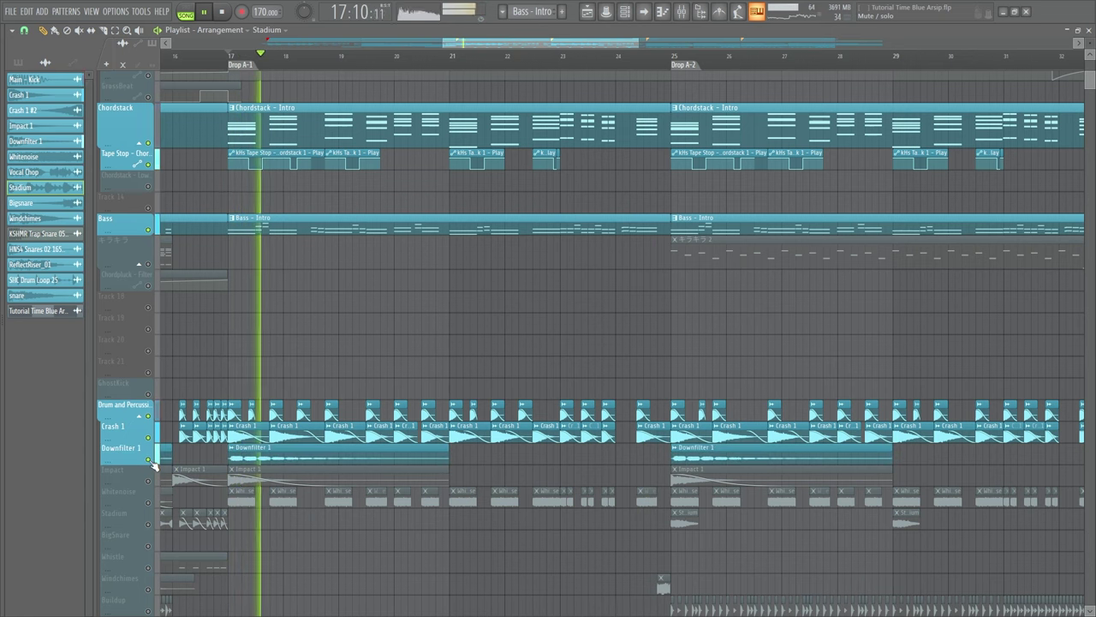
click(148, 480)
click(148, 502)
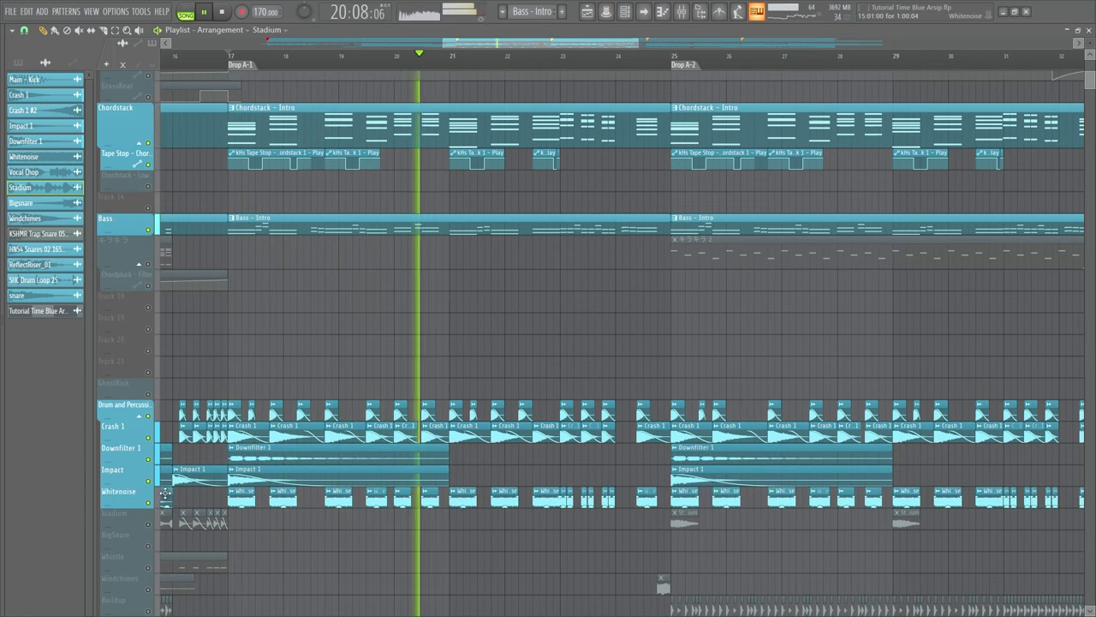
Unmute the Snare, Windchimes, Buildup and Stadium tracks and move playback to just before Drop A-2
scroll(153, 522, down, 5)
click(148, 545)
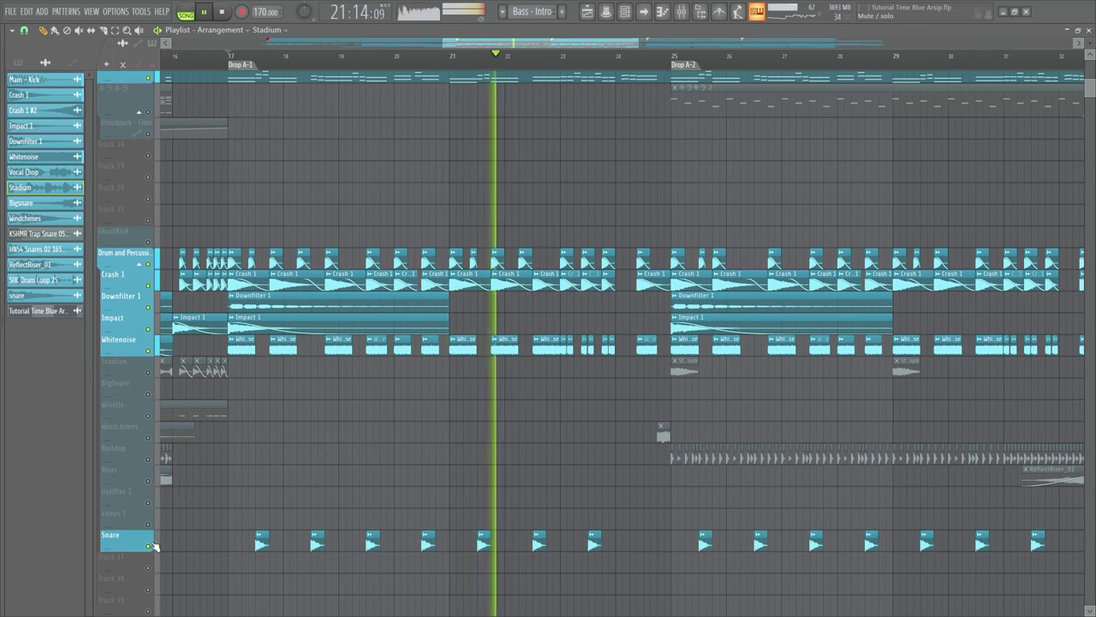
click(148, 438)
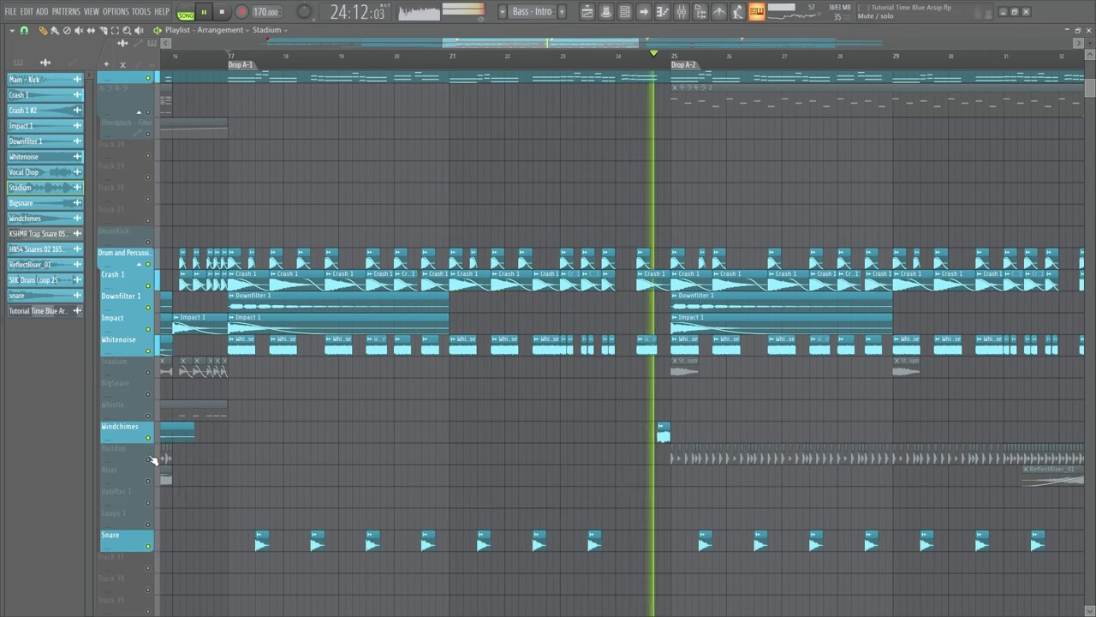
click(148, 459)
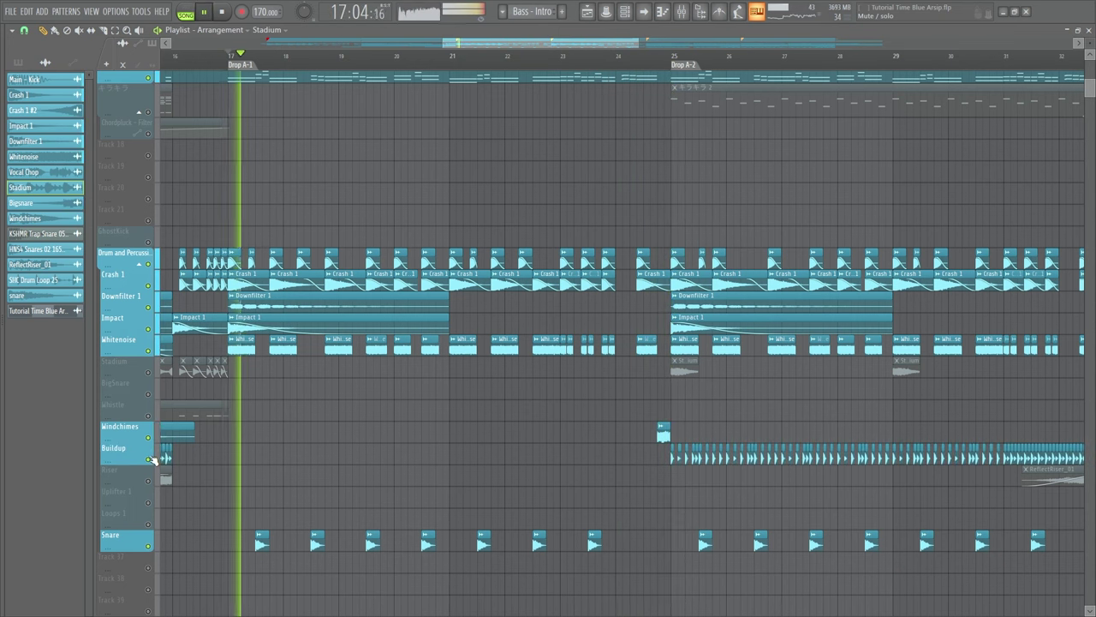
click(148, 373)
click(633, 59)
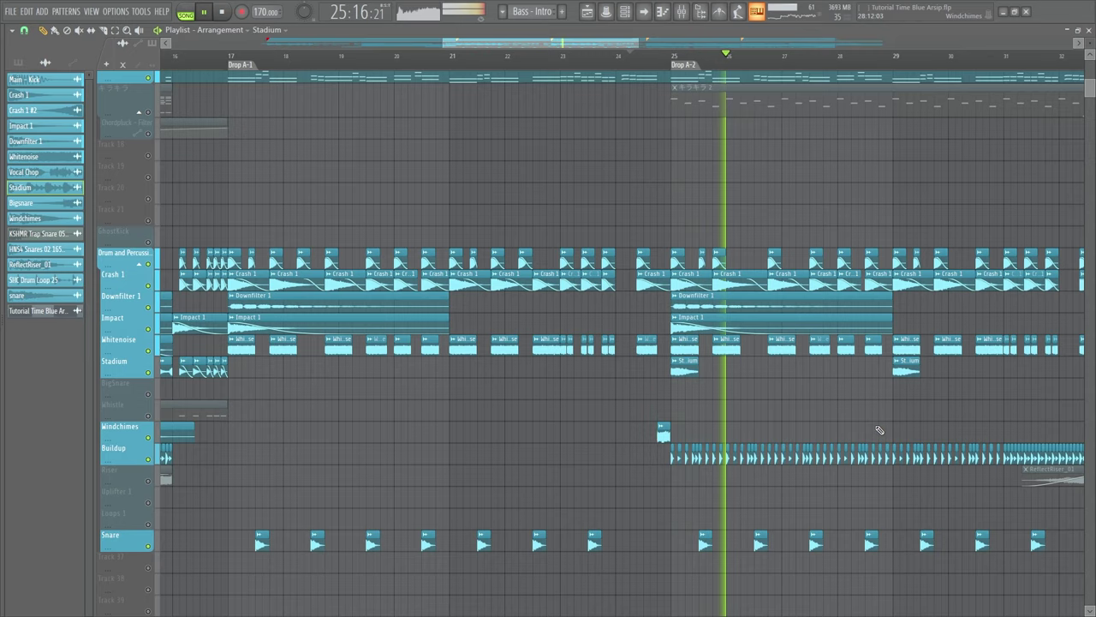
Unmute the キラキラ, Riser and BigSnare tracks for the passage leading into Drop B-1, and toggle playback
scroll(878, 424, up, 2)
click(148, 176)
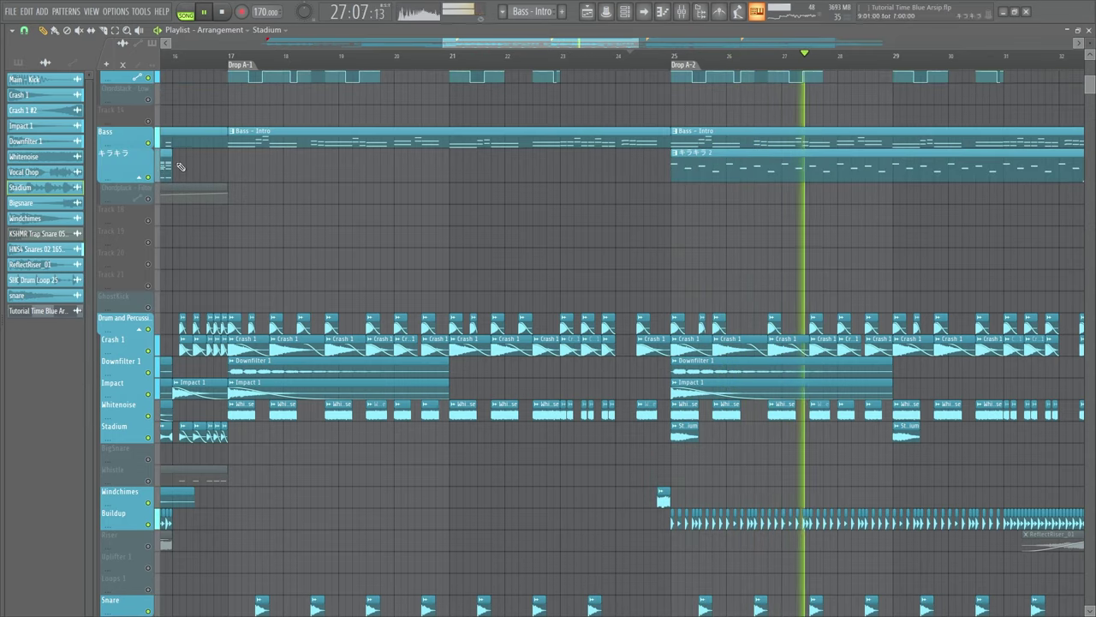
drag(471, 43, 547, 51)
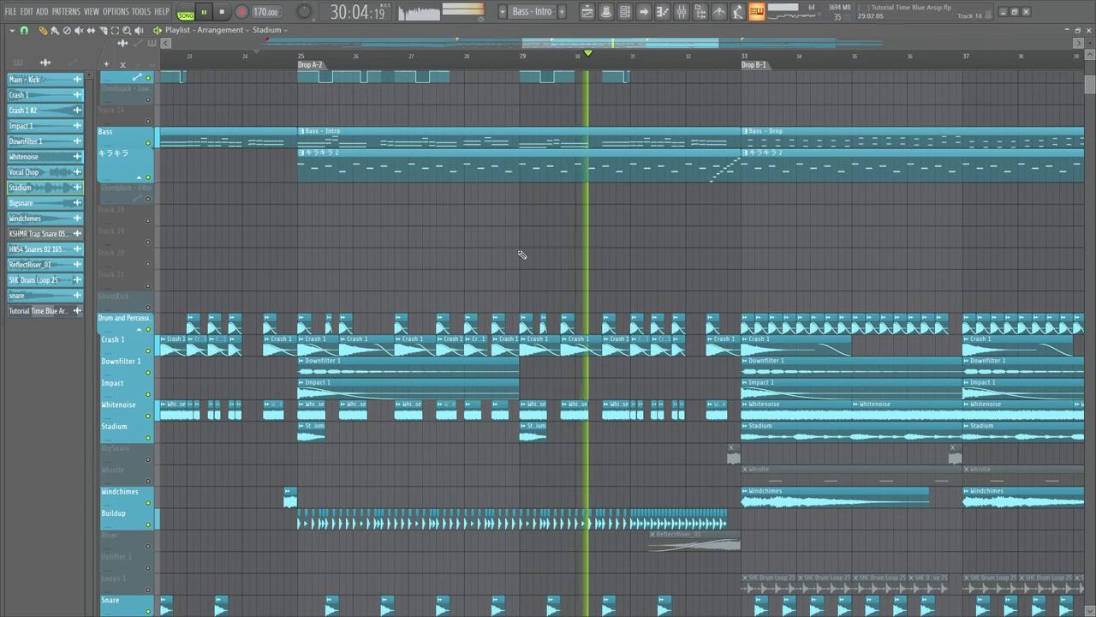
click(150, 546)
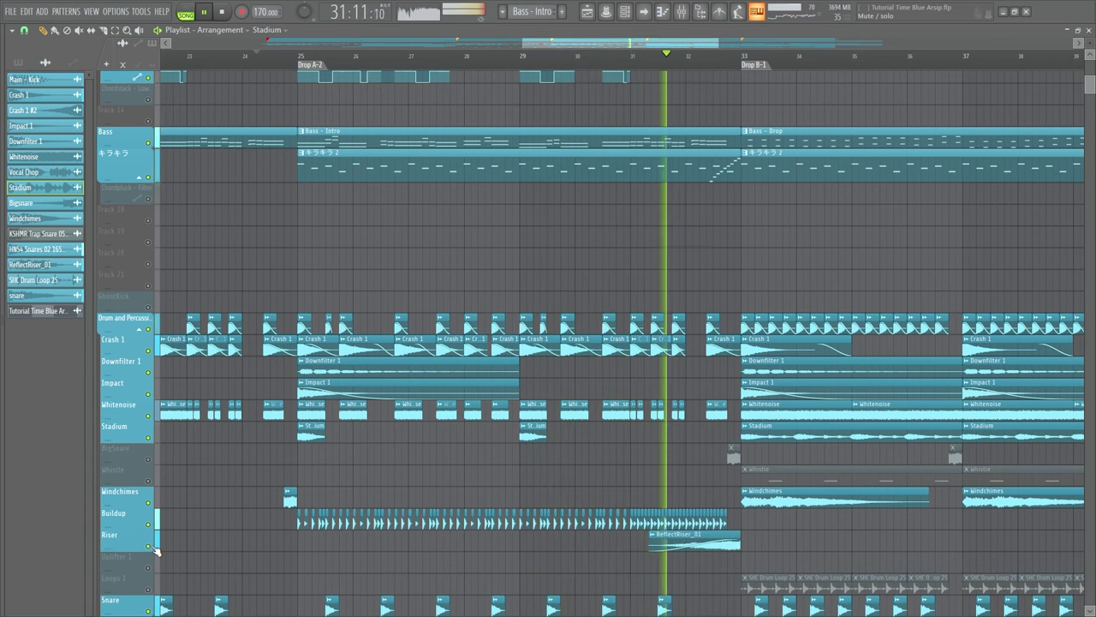
click(150, 459)
key(space)
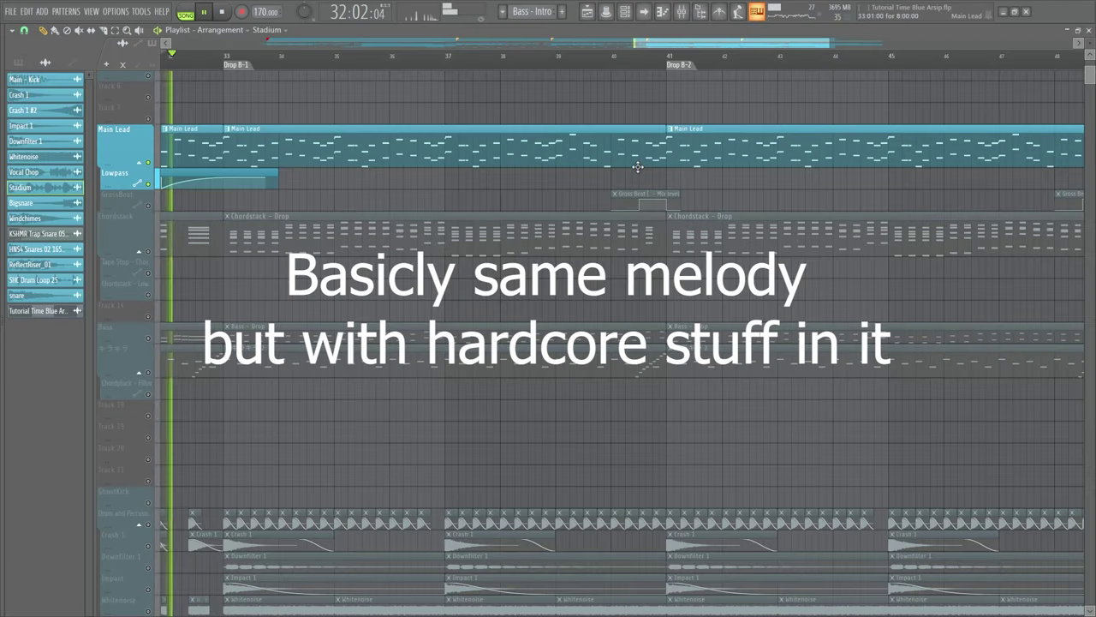
Unmute the GrossBeat automation track beneath Main Lead for the Drop B sections
click(148, 205)
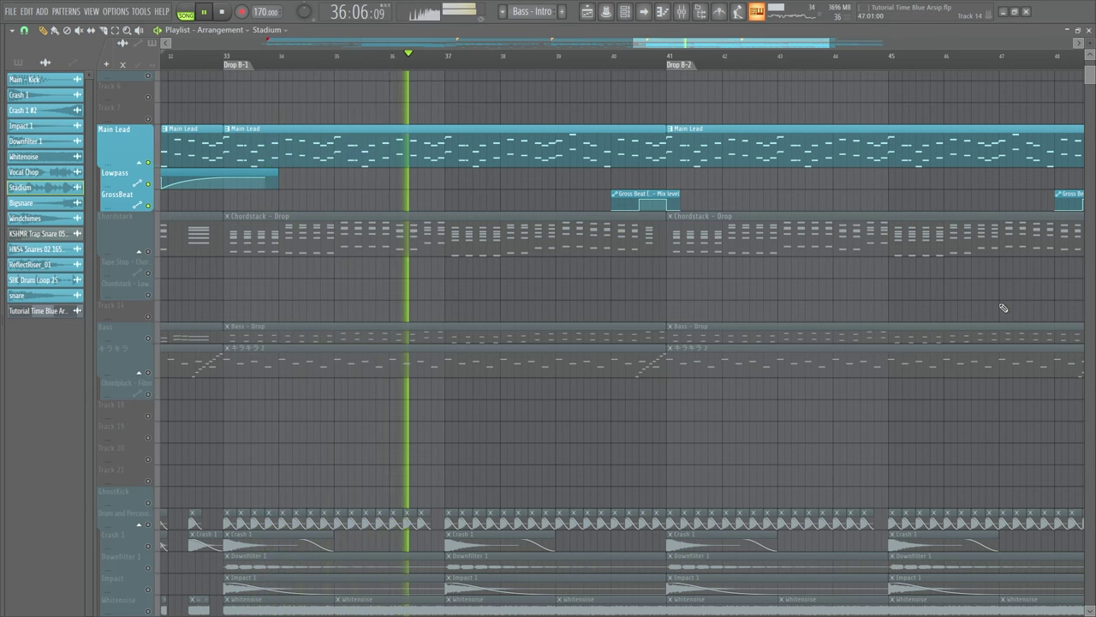
mouse_move(785, 43)
mouse_down()
mouse_move(810, 46)
mouse_move(787, 54)
mouse_up()
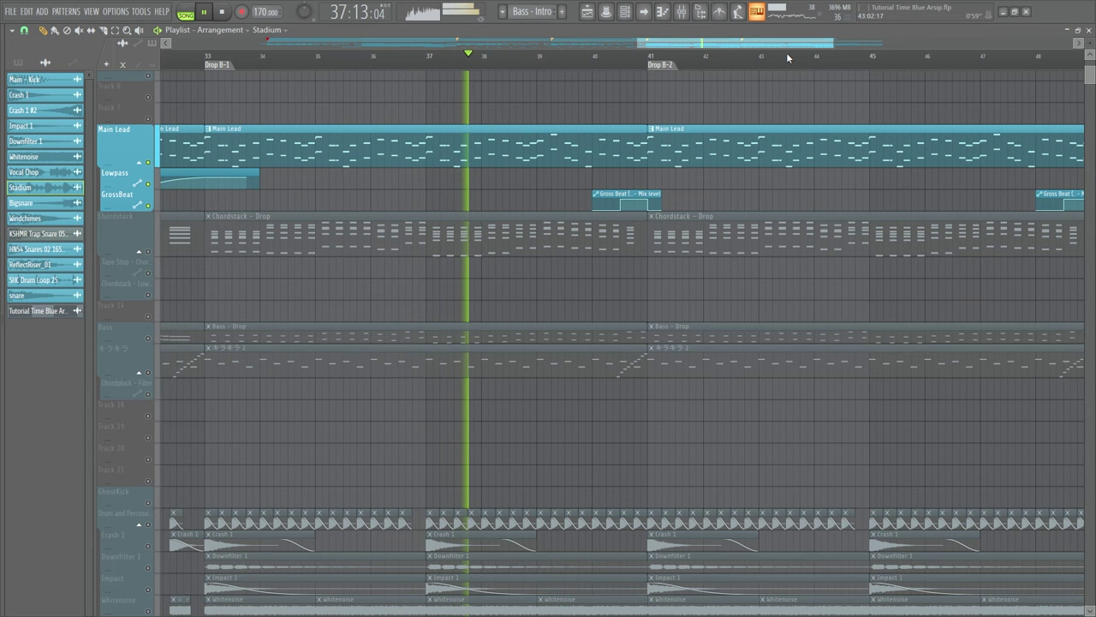
Solo the Chordstack track with Bass added, and solo Bass together with the キラキラ track
right_click(150, 252)
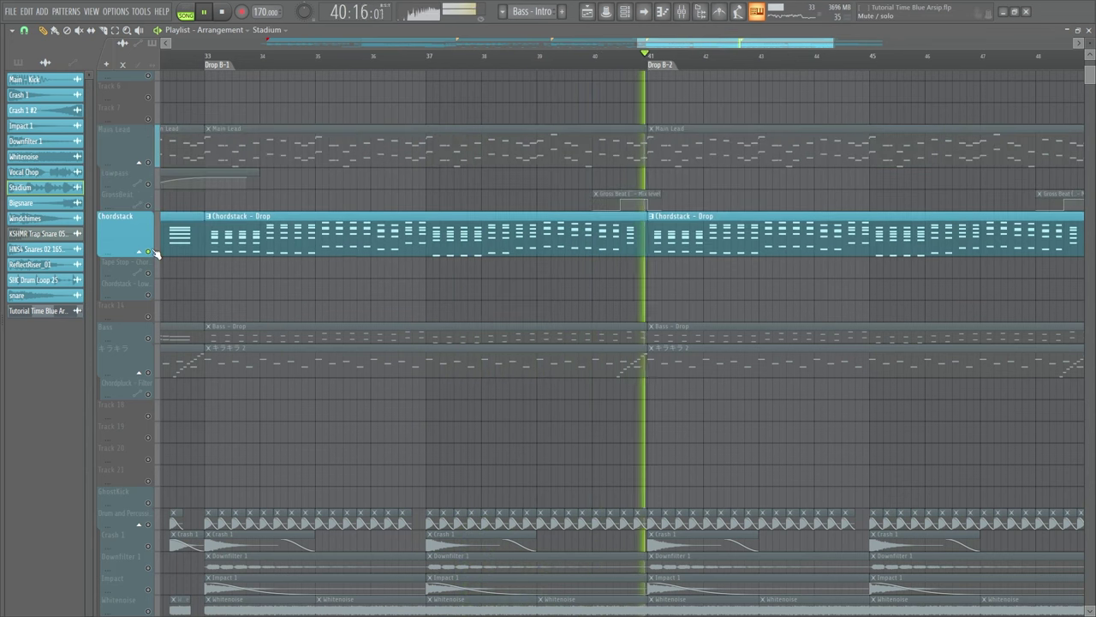
click(150, 337)
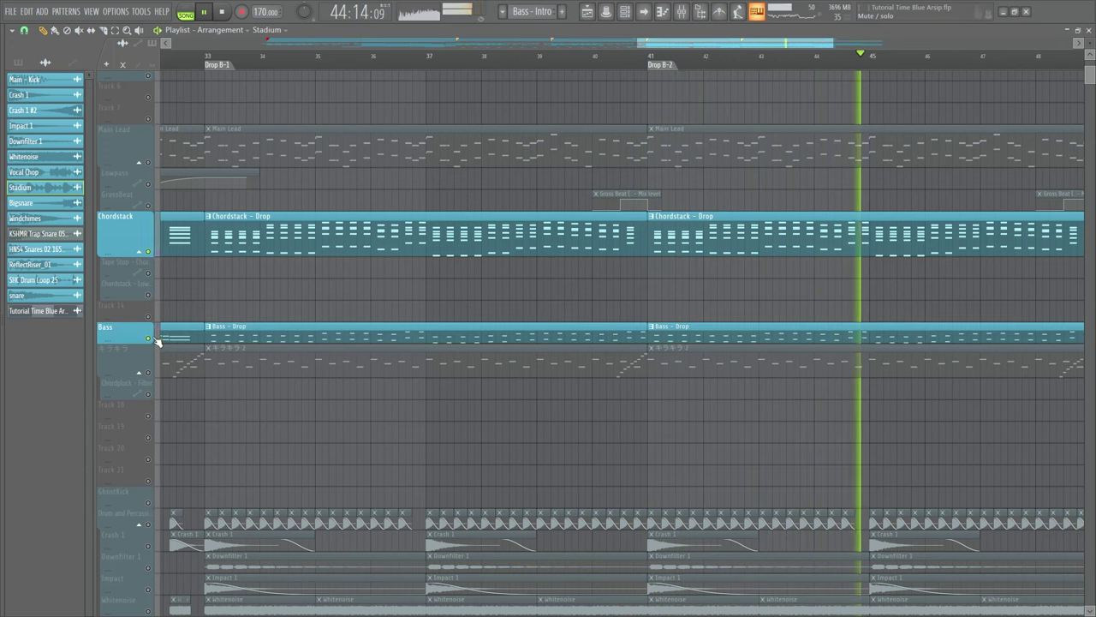
right_click(155, 339)
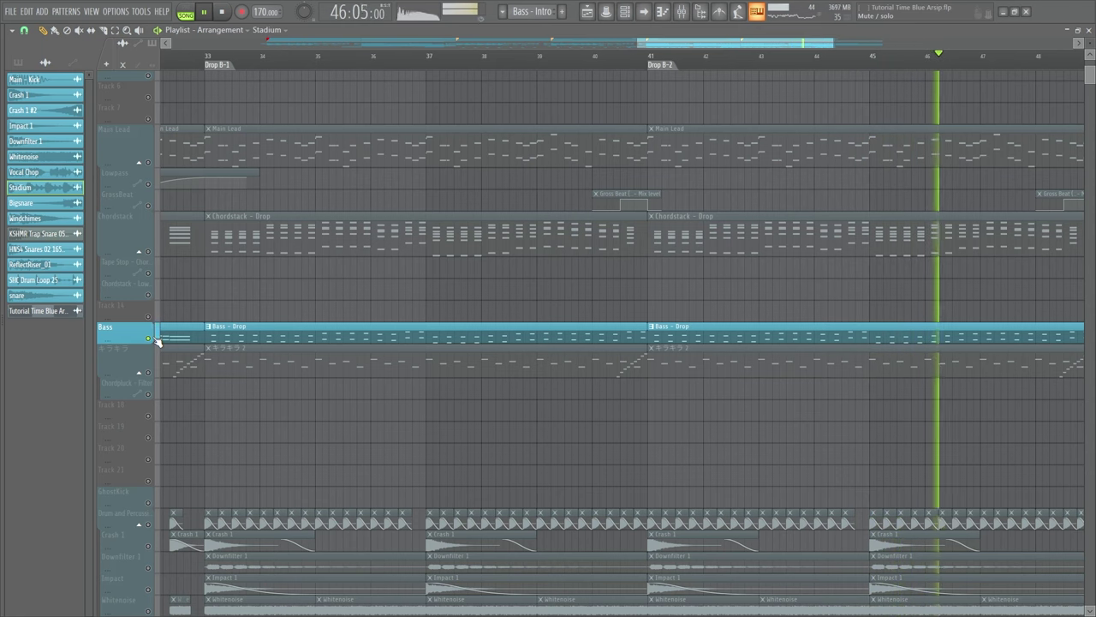
click(152, 373)
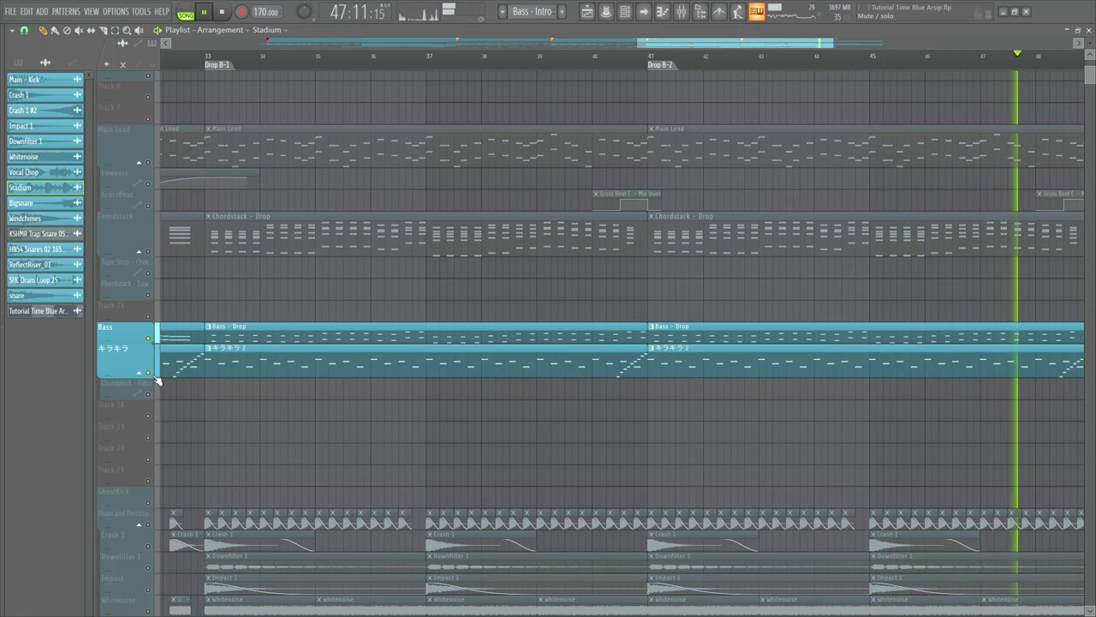
Solo the whole Drum and Percussion group and play it from just before Drop B-1 through the end of Drop B-2
scroll(340, 342, down, 5)
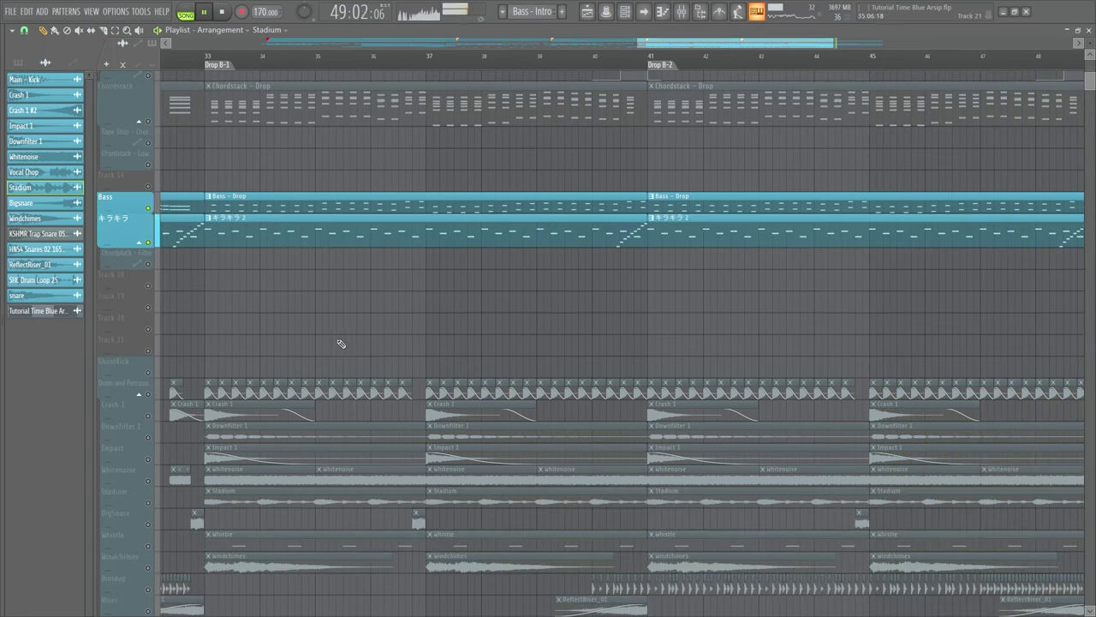
click(201, 62)
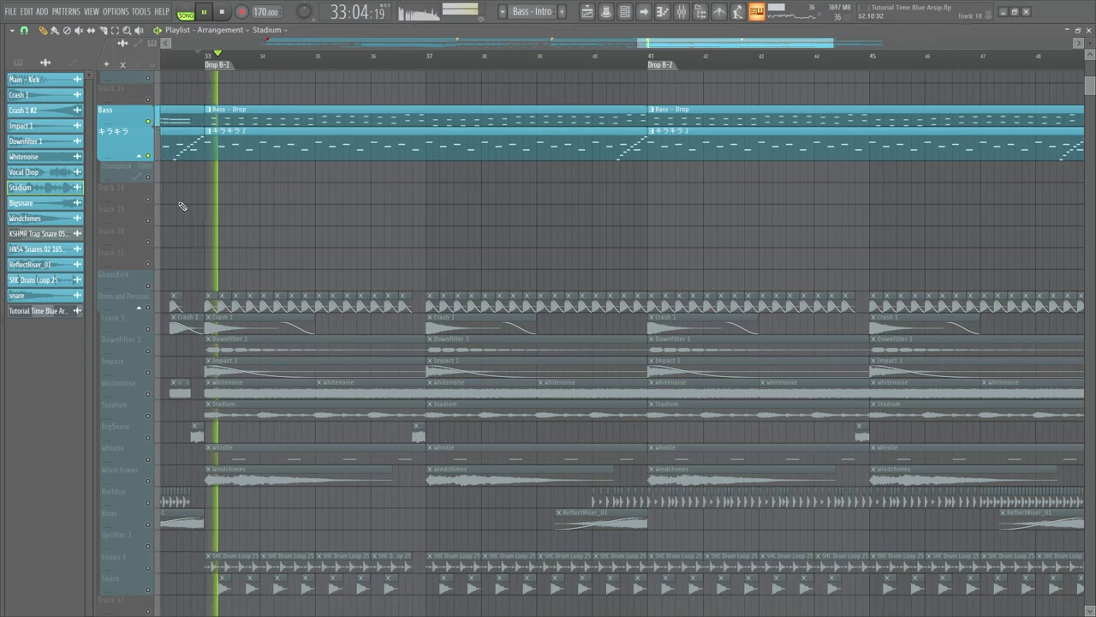
key(space)
click(157, 312)
scroll(157, 313, down, 3)
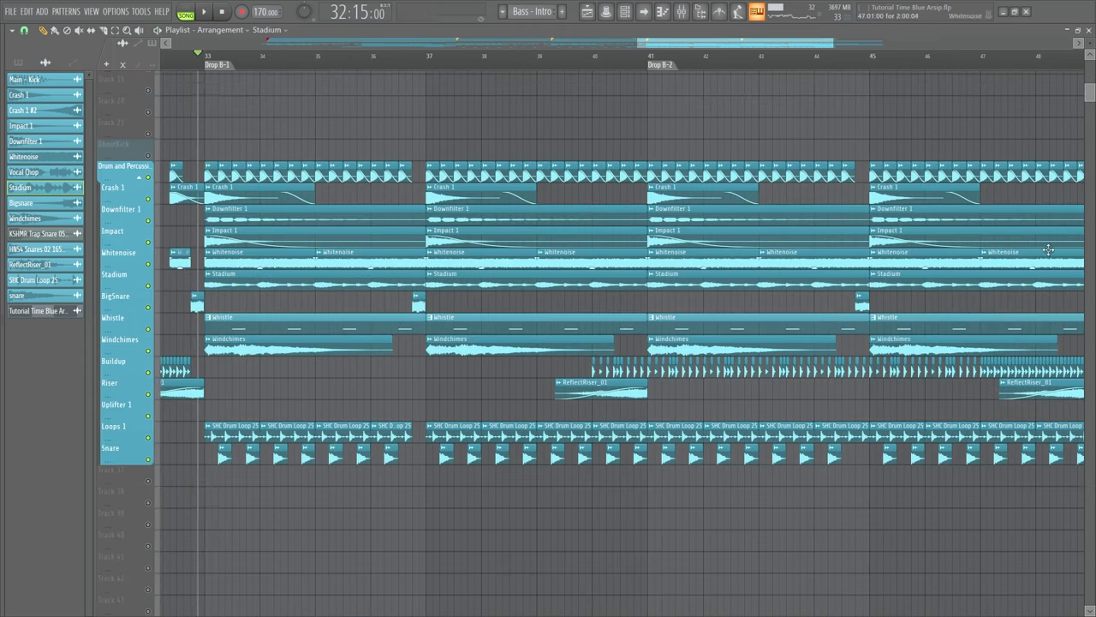
key(space)
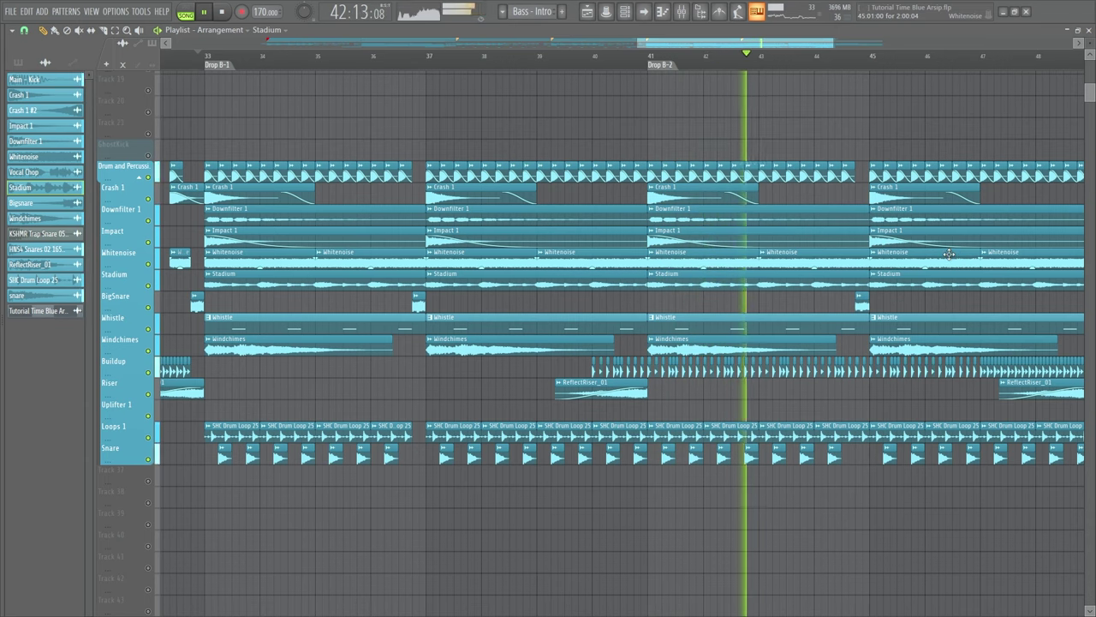
drag(678, 45, 780, 47)
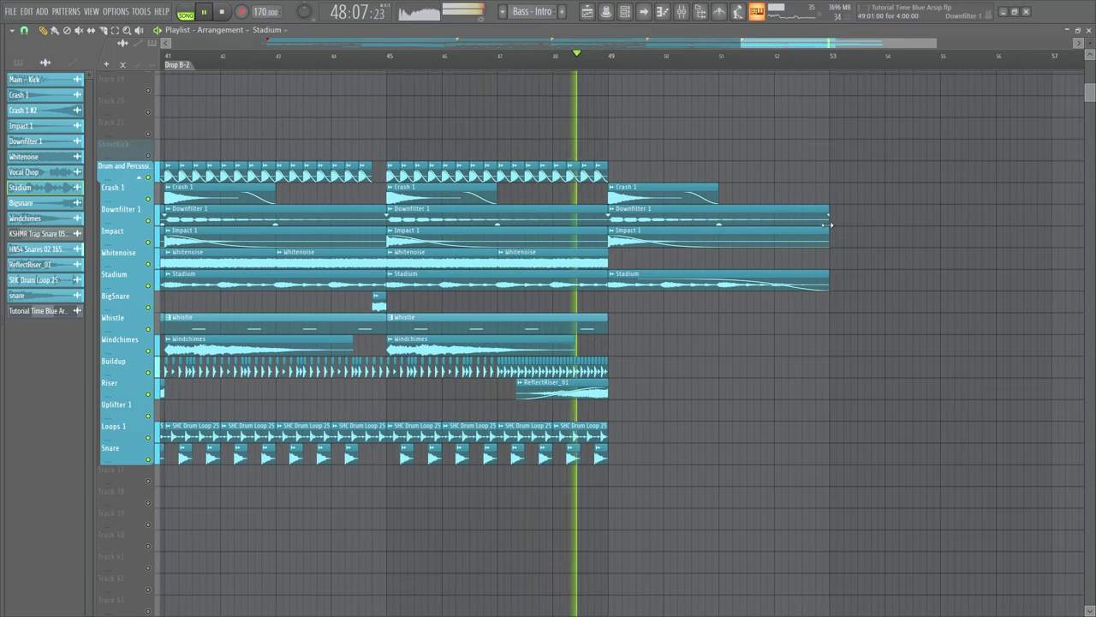